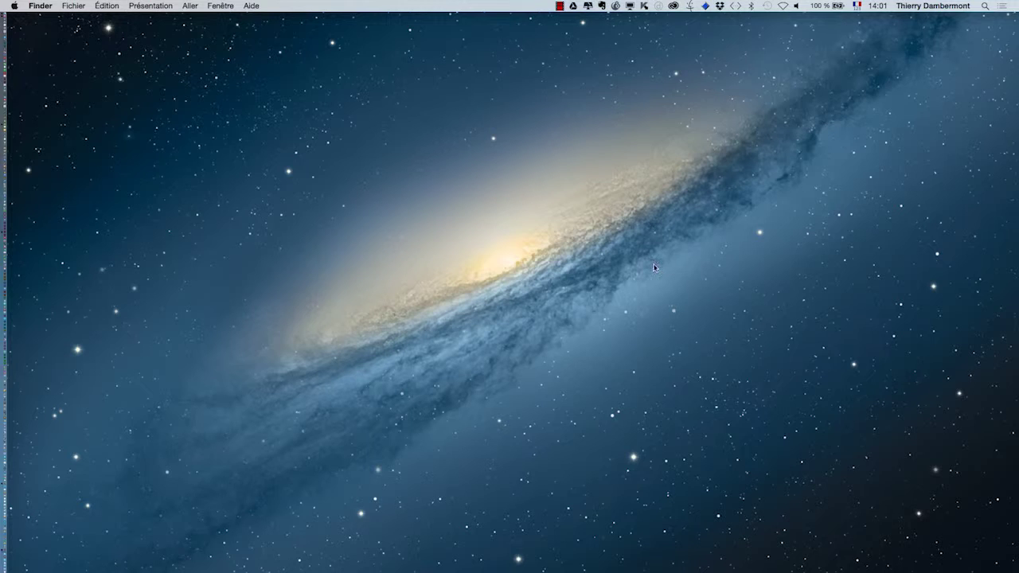
# Switch to Finder and open a new window showing the folder "les objets ancrés dans InDesign (jour 3)"
pyautogui.press('super+Tab')
pyautogui.press('super+Tab')
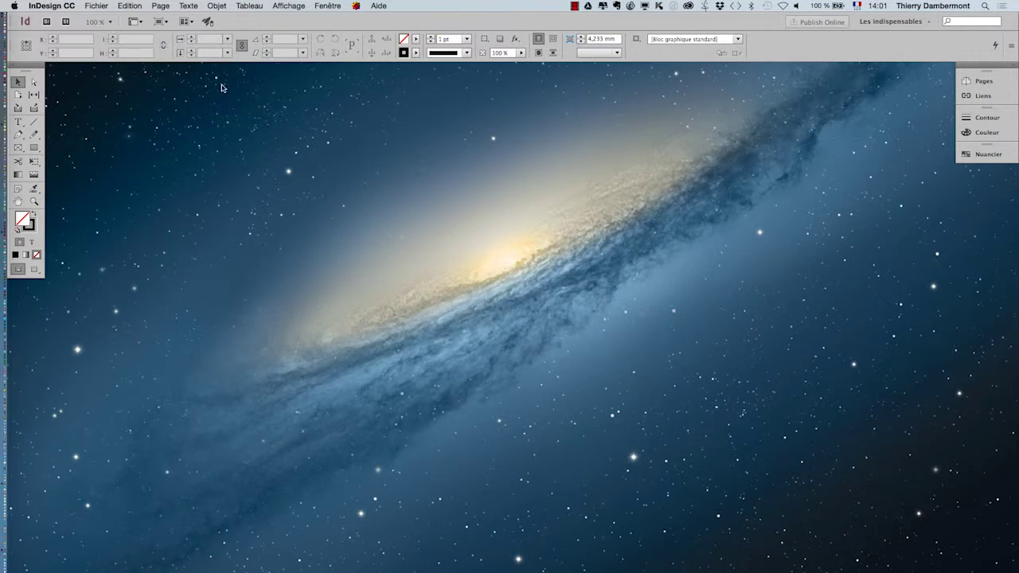
pyautogui.press('super+Tab')
pyautogui.click(75, 6)
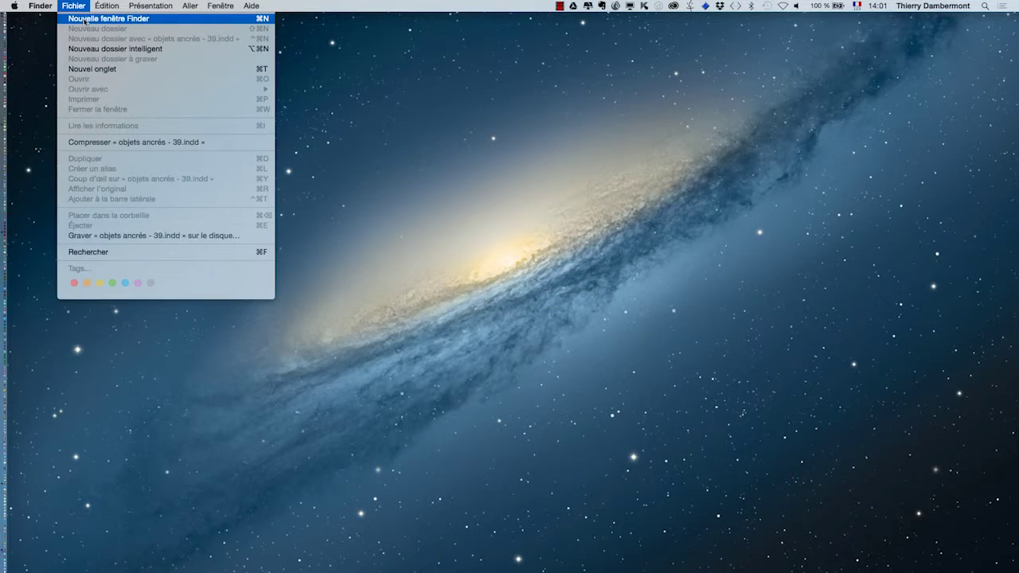
pyautogui.click(79, 17)
pyautogui.click(161, 146)
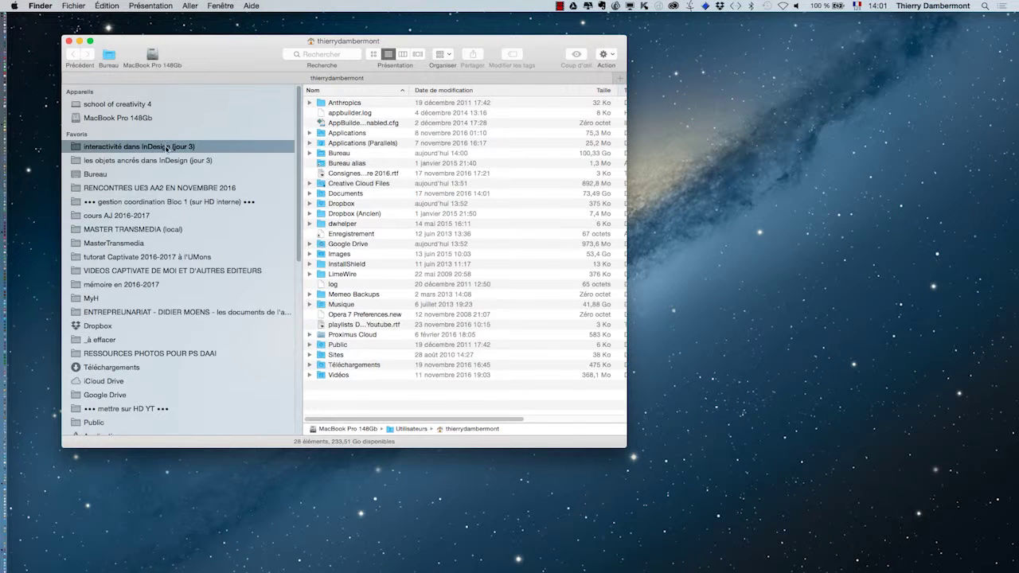
pyautogui.click(151, 160)
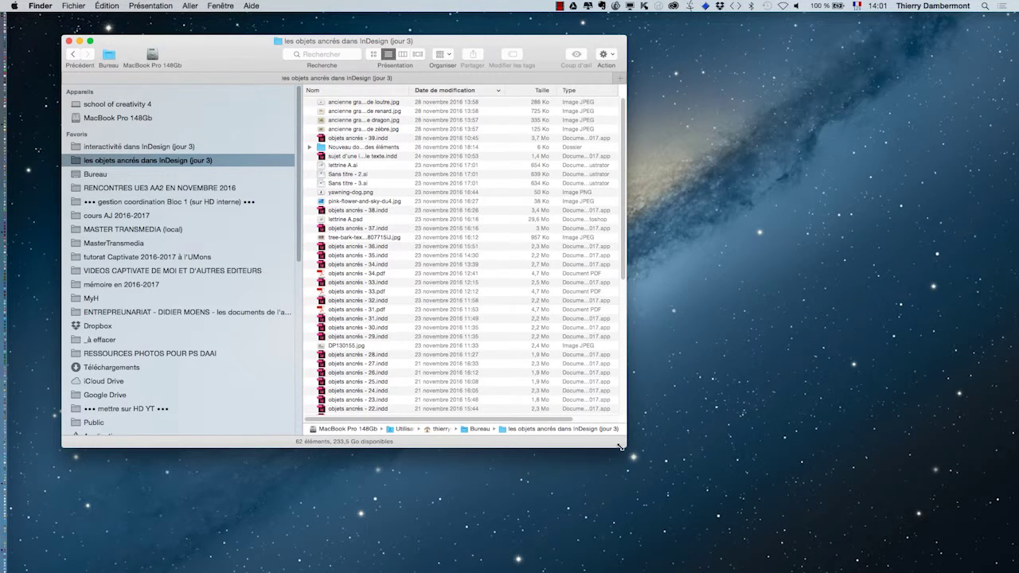
# Sort the folder's files by name in an enlarged window and select objets ancrés - 39.indd
pyautogui.moveTo(626, 446); pyautogui.dragTo(805, 532)
pyautogui.click(314, 91)
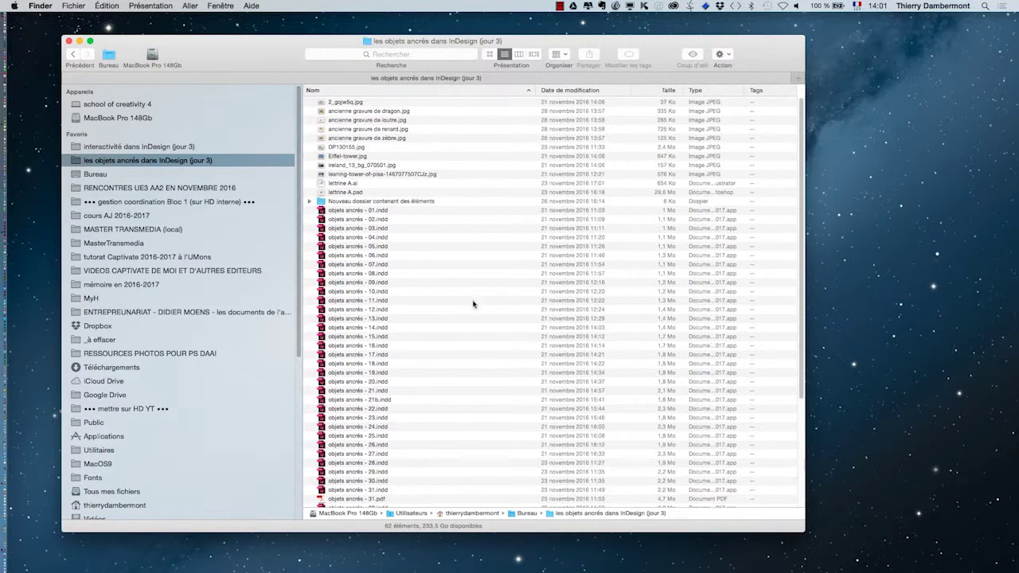
pyautogui.scroll(-5, 473, 309)
pyautogui.click(378, 440)
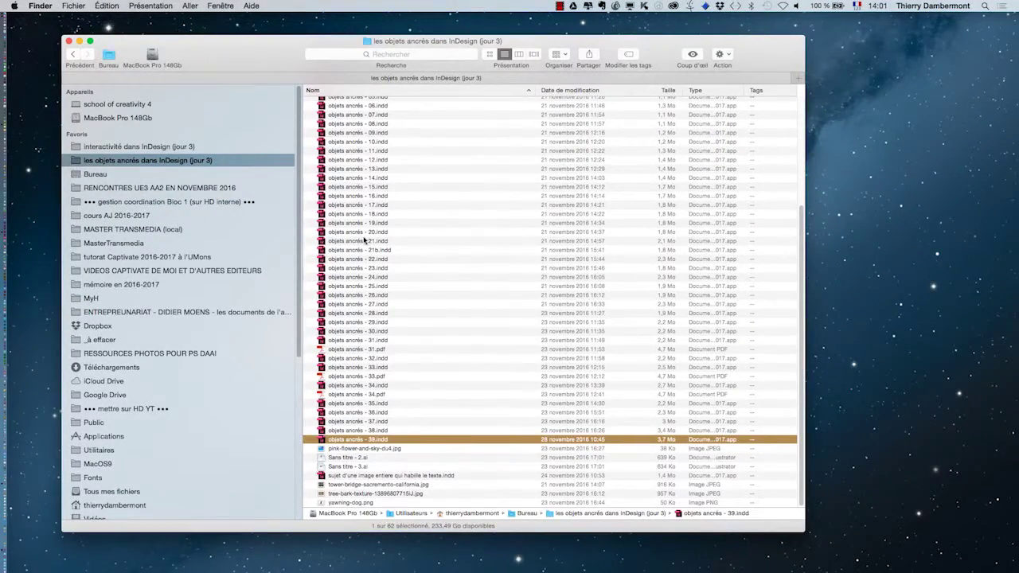
# Look through the folder's files as icons, including the engraving images, and return to the list view
pyautogui.click(490, 53)
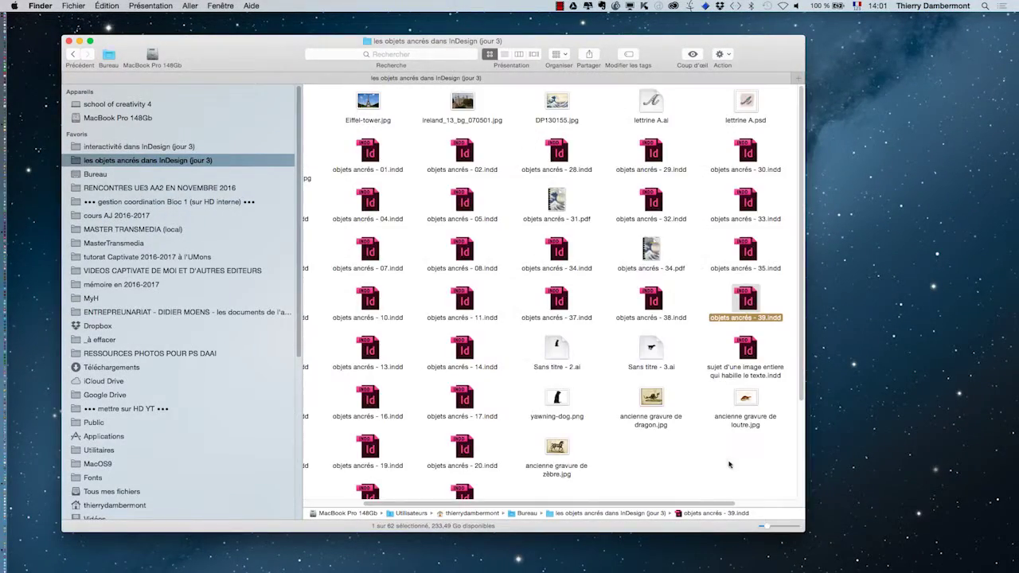
pyautogui.moveTo(729, 504); pyautogui.dragTo(299, 483)
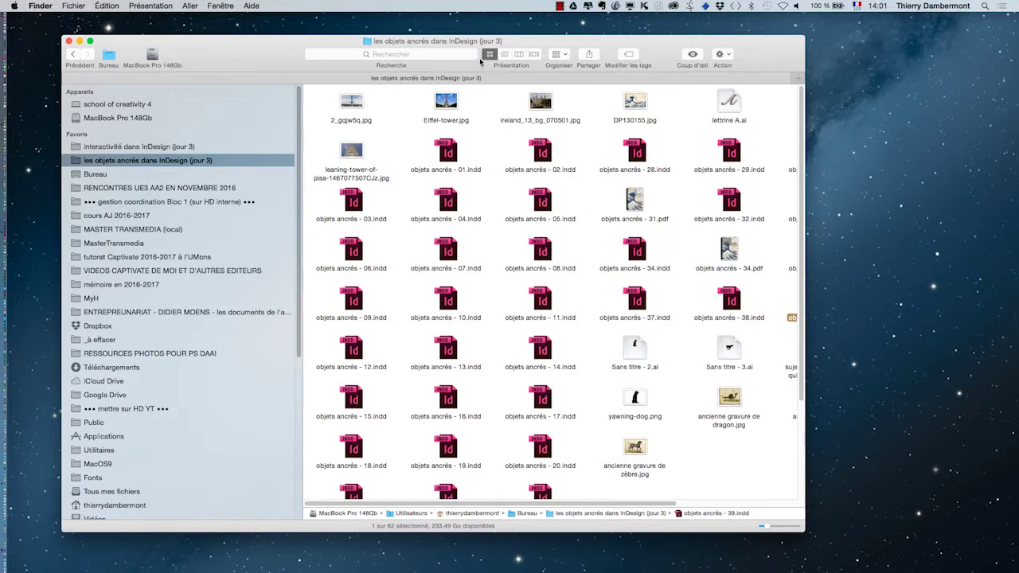
pyautogui.click(504, 53)
pyautogui.scroll(-3, 599, 273)
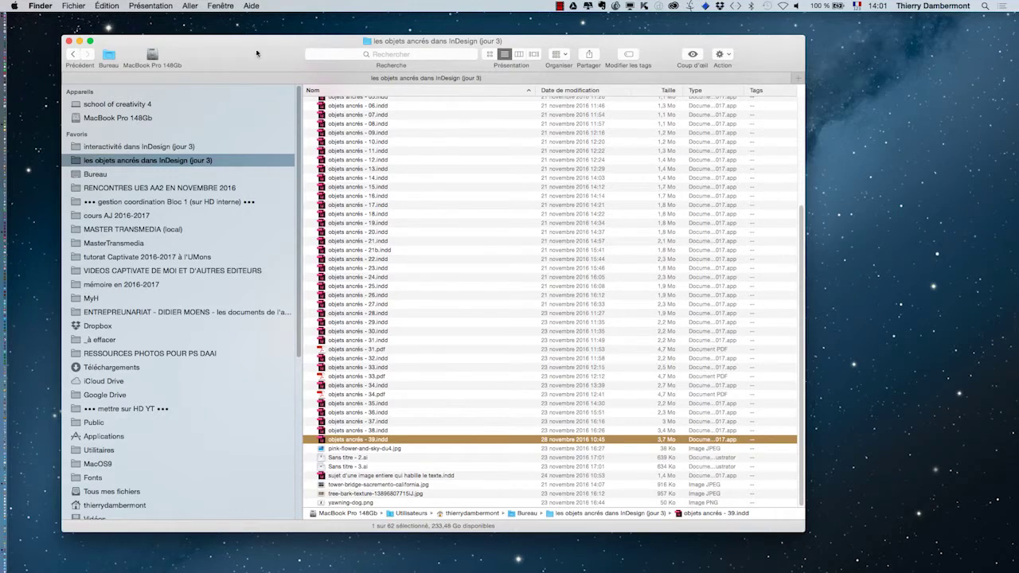
# Show the contents of the Bureau folder and return to "les objets ancrés dans InDesign (jour 3)"
pyautogui.moveTo(256, 53); pyautogui.dragTo(282, 61)
pyautogui.click(145, 182)
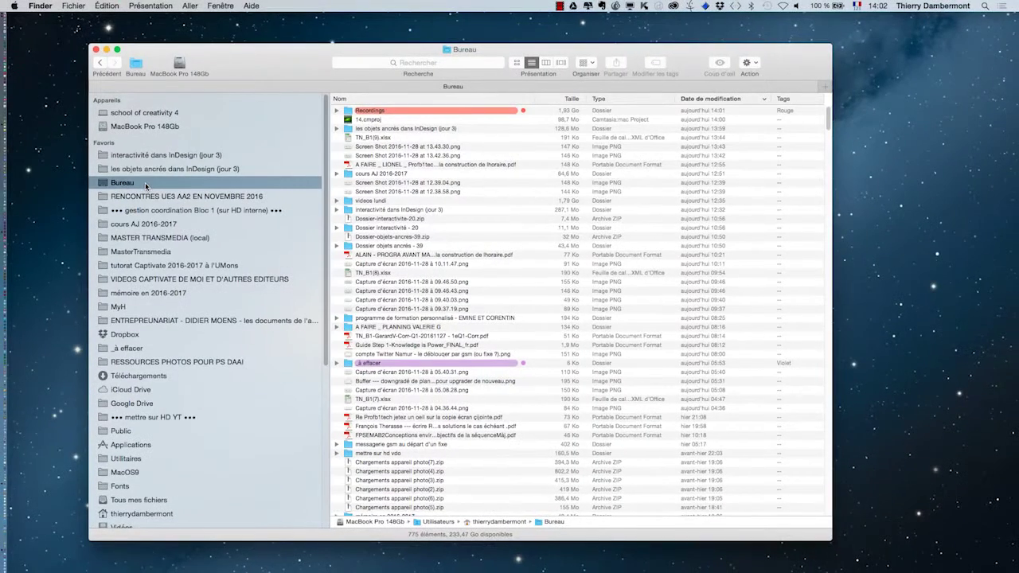
pyautogui.click(160, 154)
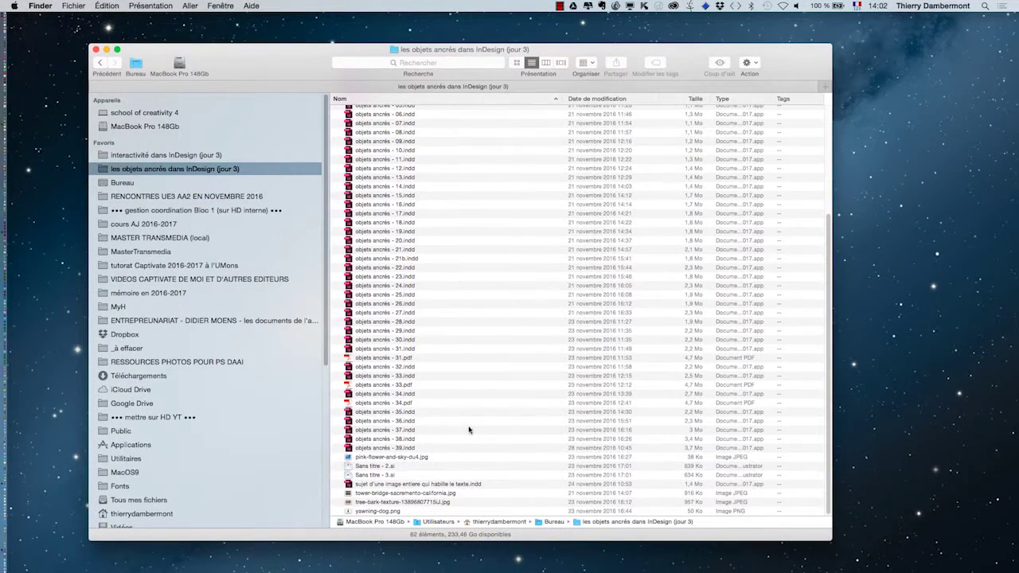
pyautogui.doubleClick(438, 449)
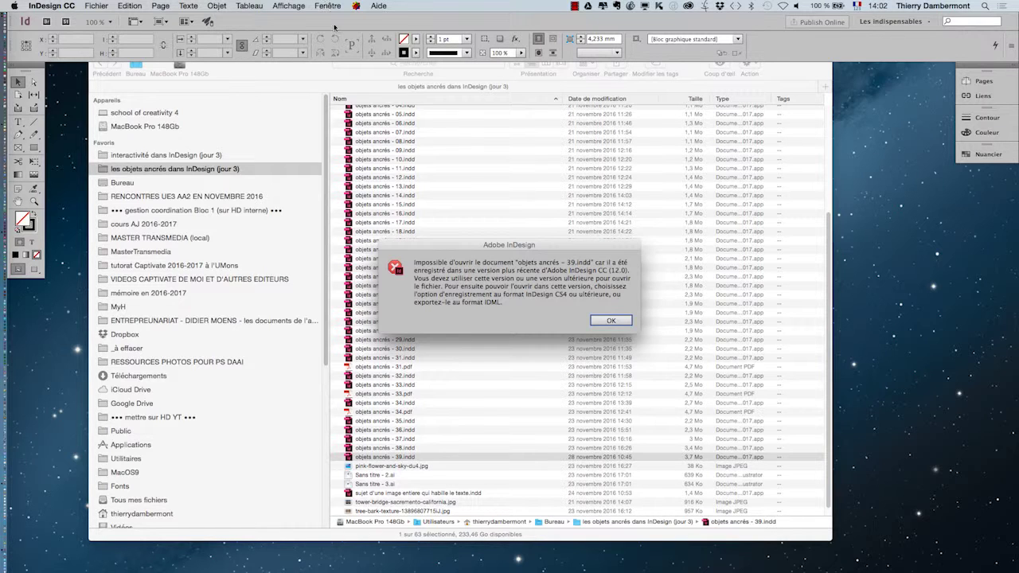
pyautogui.click(611, 321)
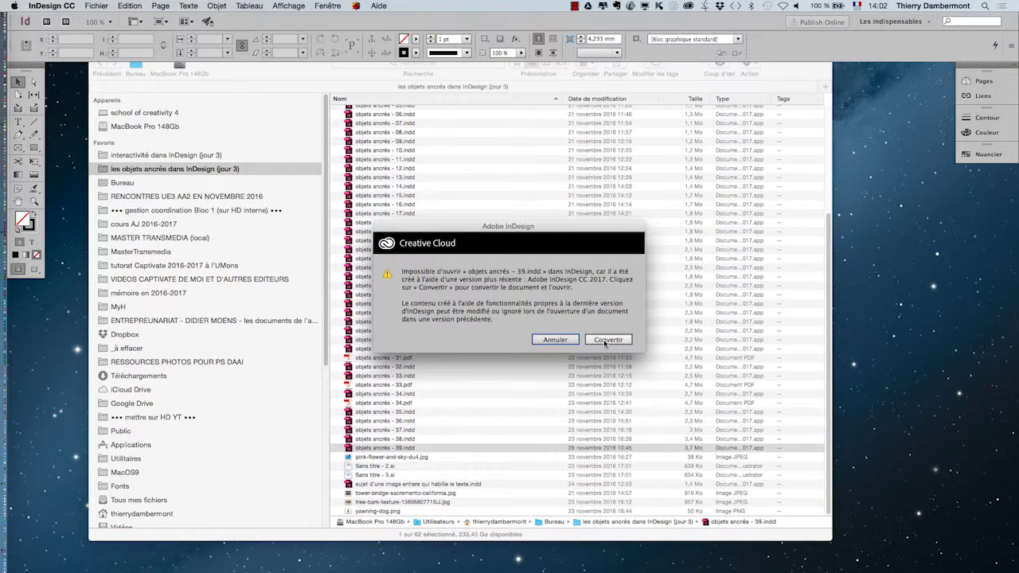
pyautogui.moveTo(555, 230); pyautogui.dragTo(834, 272)
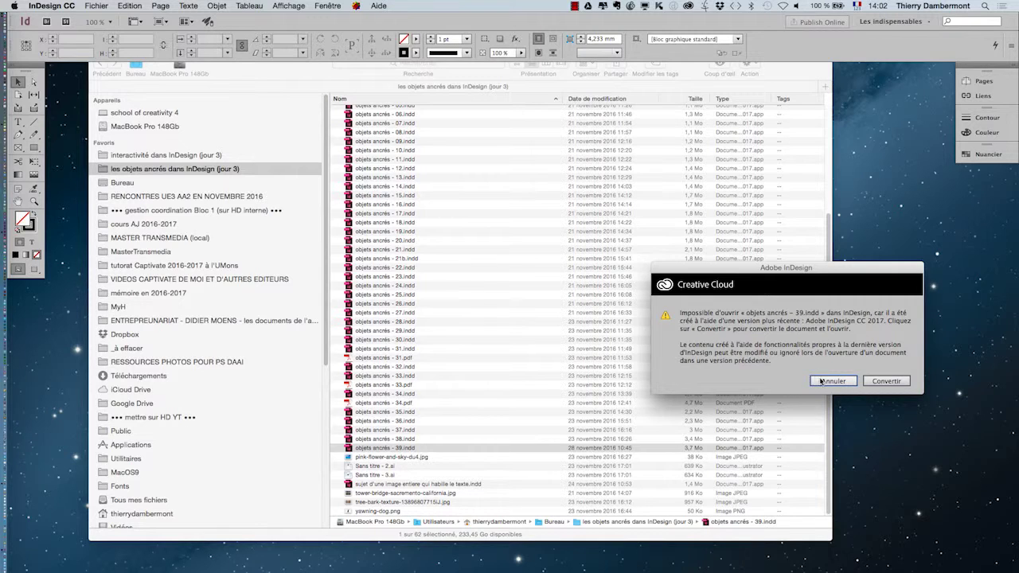
pyautogui.click(822, 381)
# Check the installed InDesign version in its About window and close that window
pyautogui.click(49, 5)
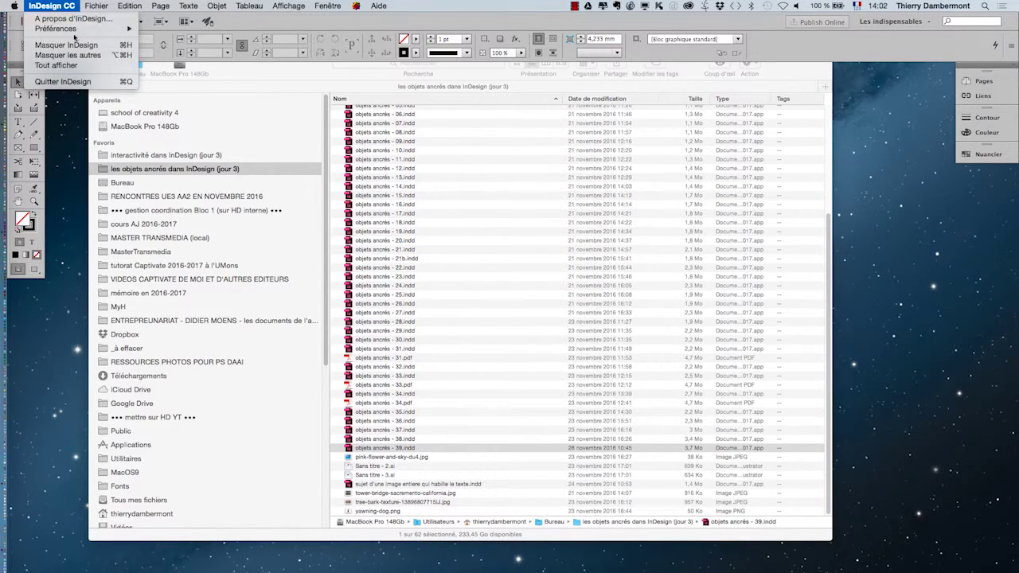
pyautogui.click(56, 18)
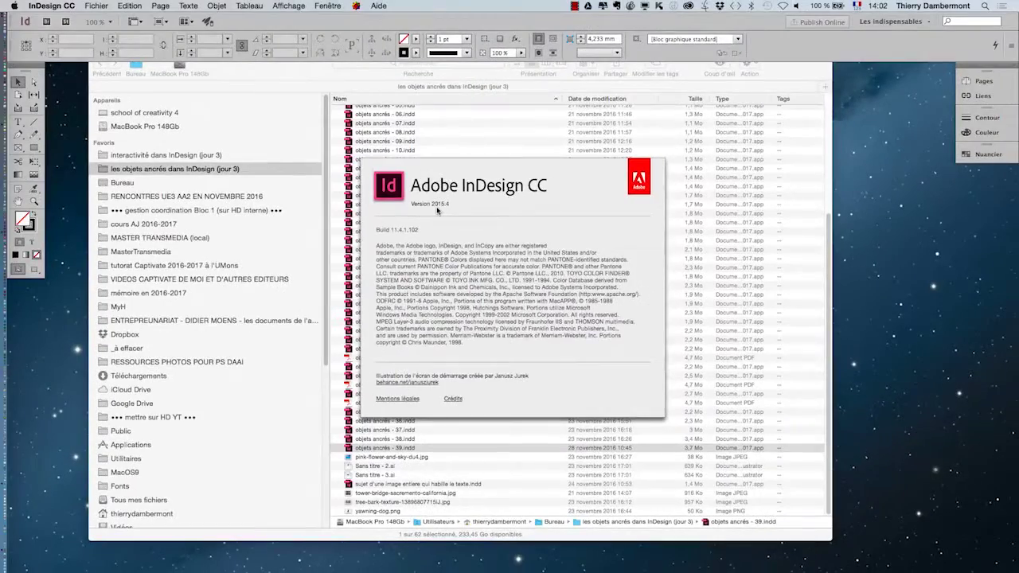
pyautogui.click(438, 214)
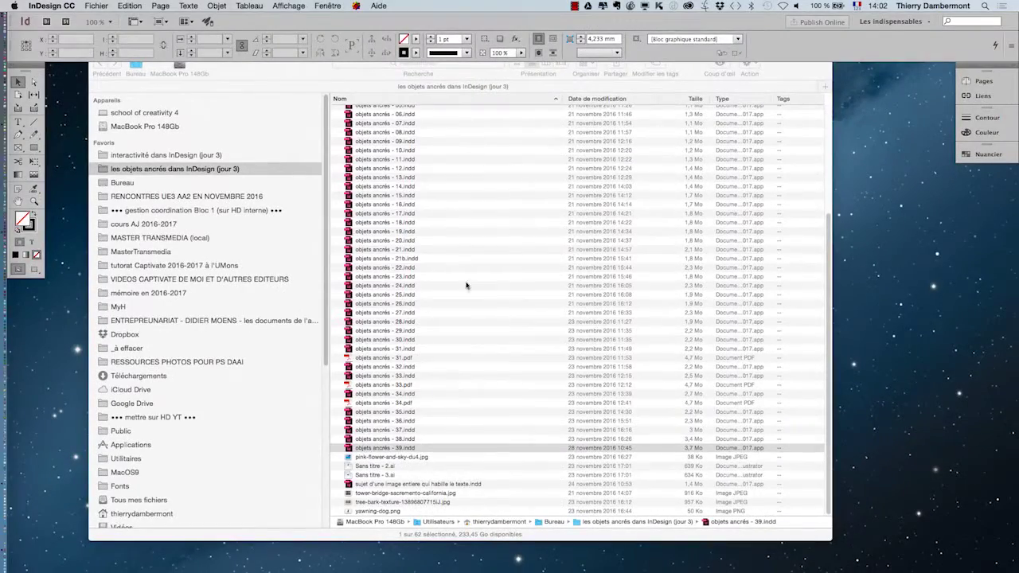
# Open objets ancrés - 39.indd in InDesign, converting it from the newer CC 2017 version
pyautogui.doubleClick(406, 449)
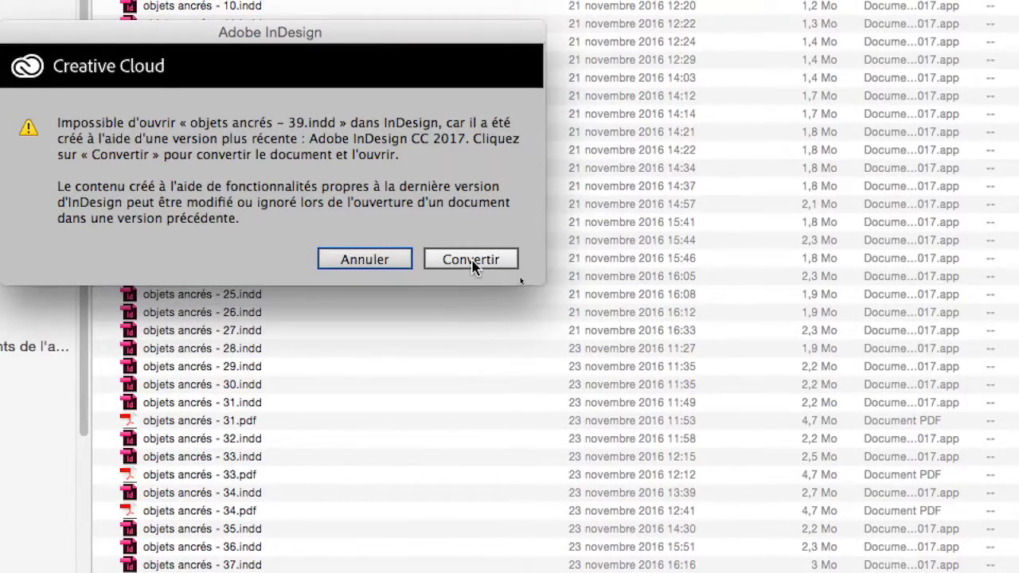
pyautogui.click(472, 266)
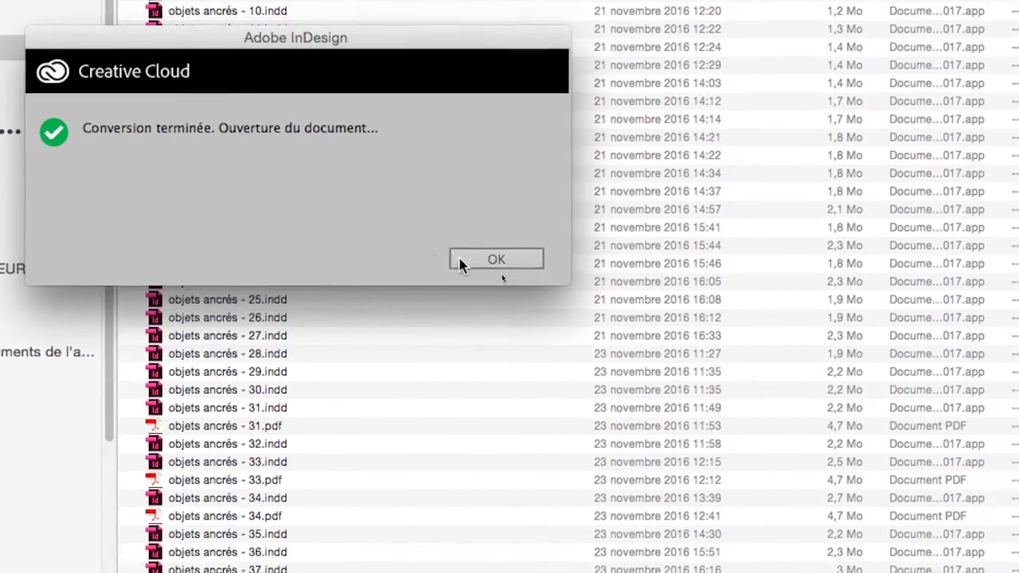
pyautogui.click(527, 286)
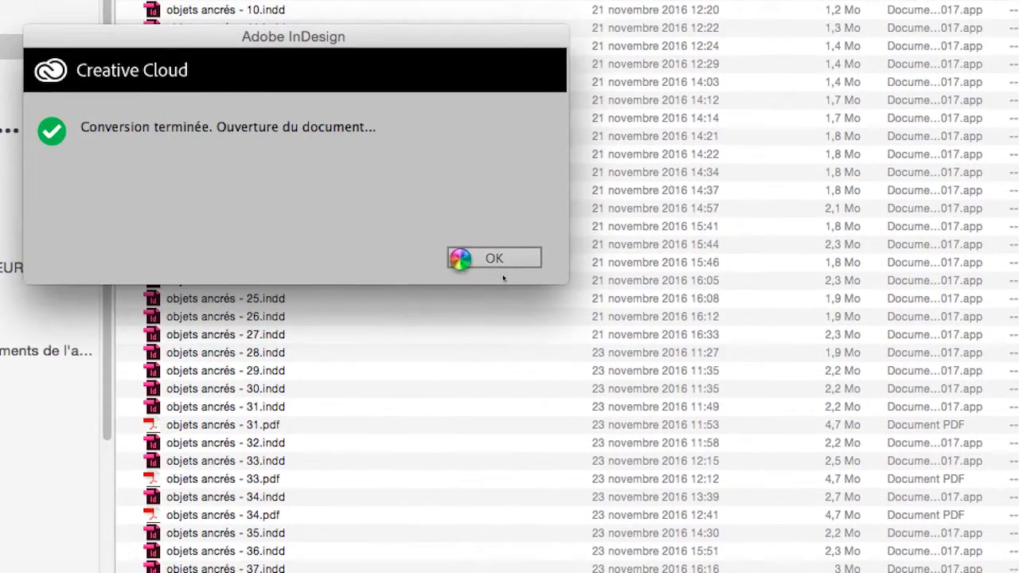
# Save the converted document as objets ancrés - 40.indd in the folder "les objets ancrés dans InDesign (jour 3)"
pyautogui.press('super+s')
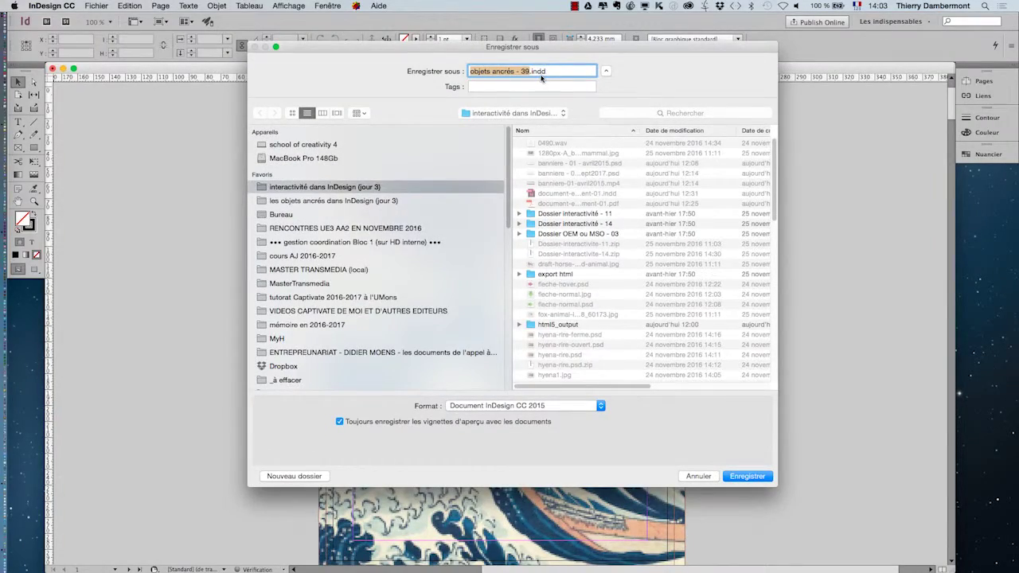
pyautogui.click(379, 200)
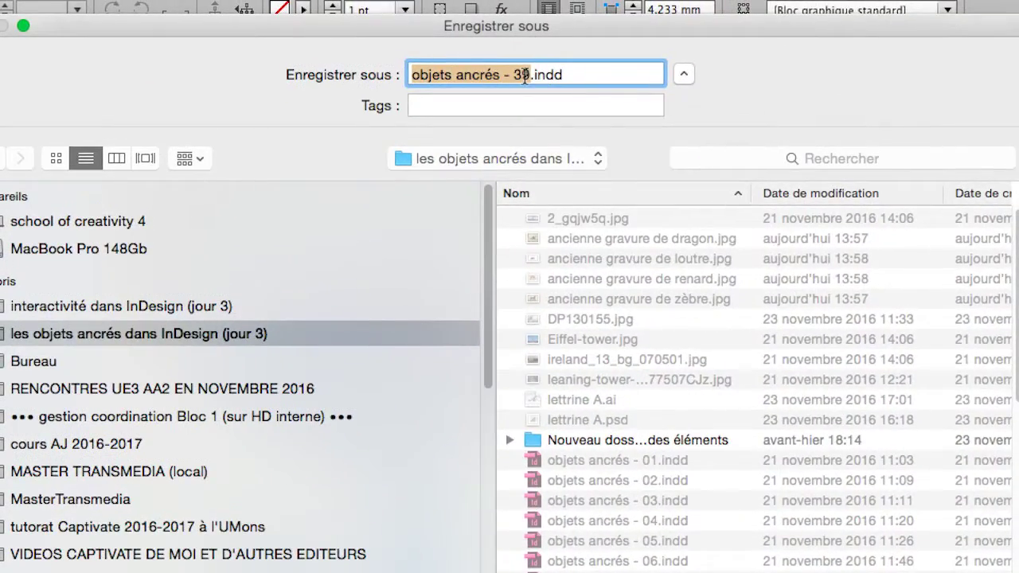
pyautogui.click(525, 76)
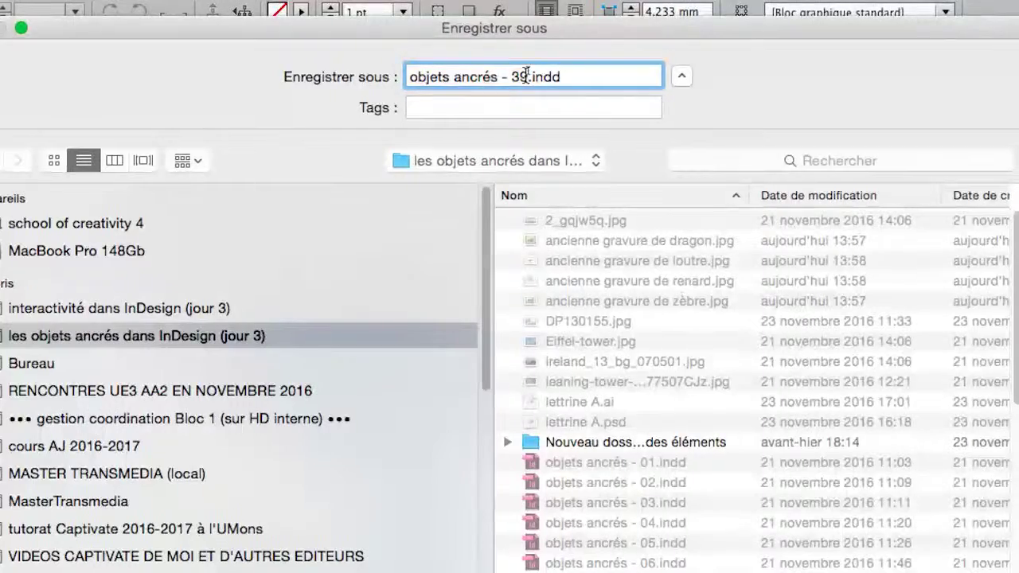
pyautogui.press('BackSpace')
pyautogui.press('BackSpace')
pyautogui.write('40')
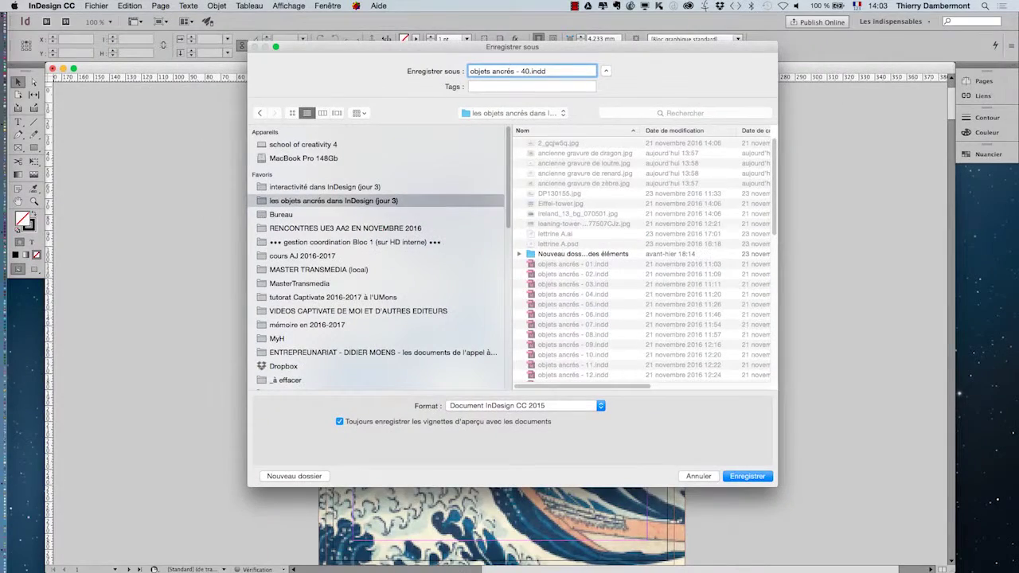
pyautogui.press('Return')
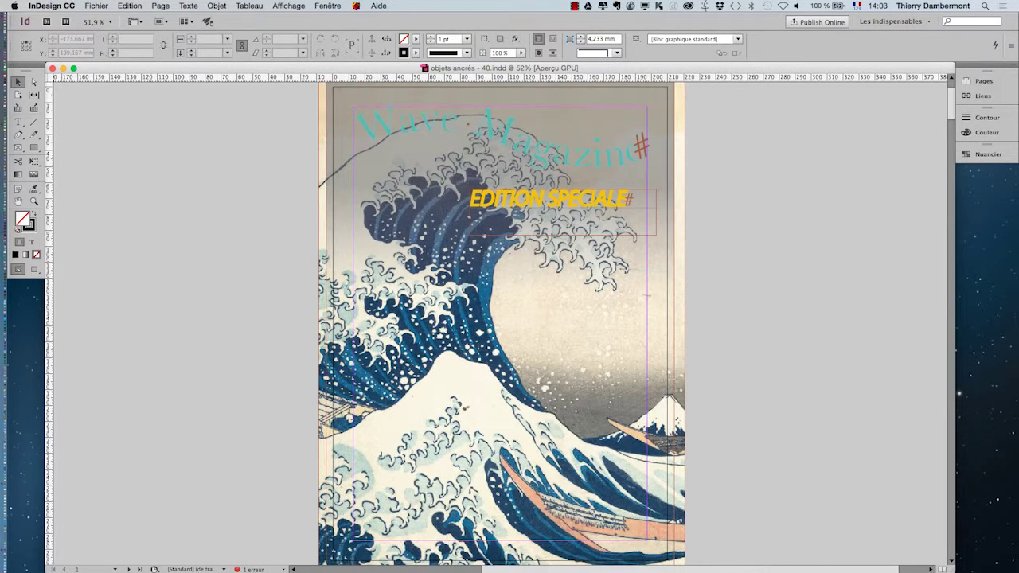
# Look through the document's spreads and find the empty spread of pages 20 and 21
pyautogui.press('super+minus')
pyautogui.press('super+minus')
pyautogui.scroll(-15, 500, 318)
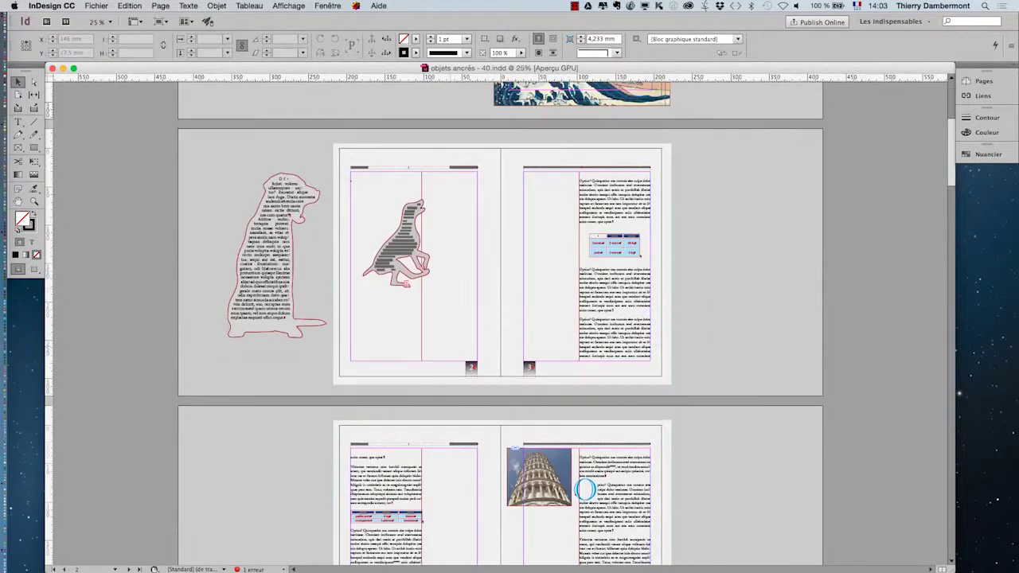
pyautogui.scroll(-10, 500, 319)
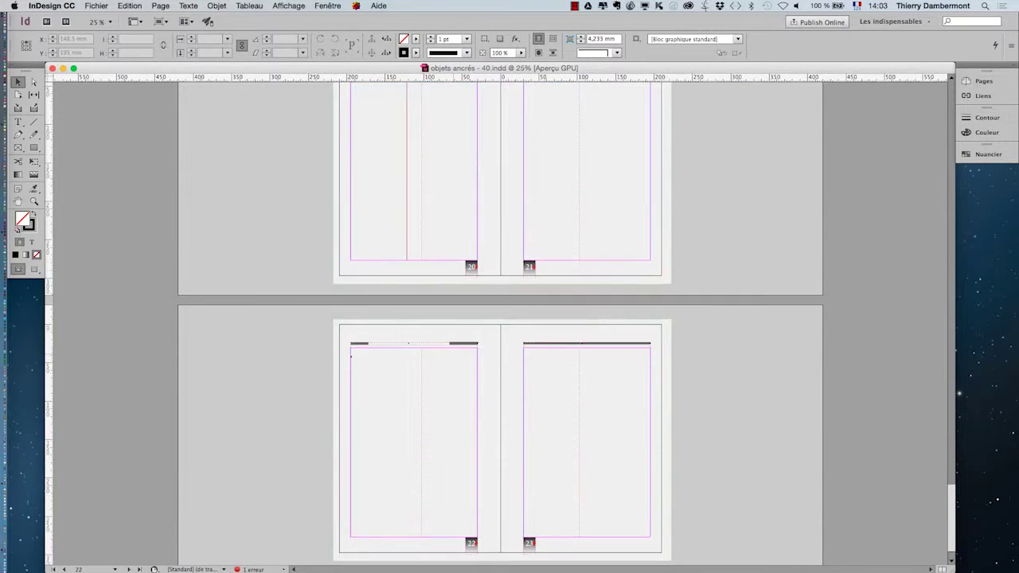
pyautogui.scroll(-8, 500, 318)
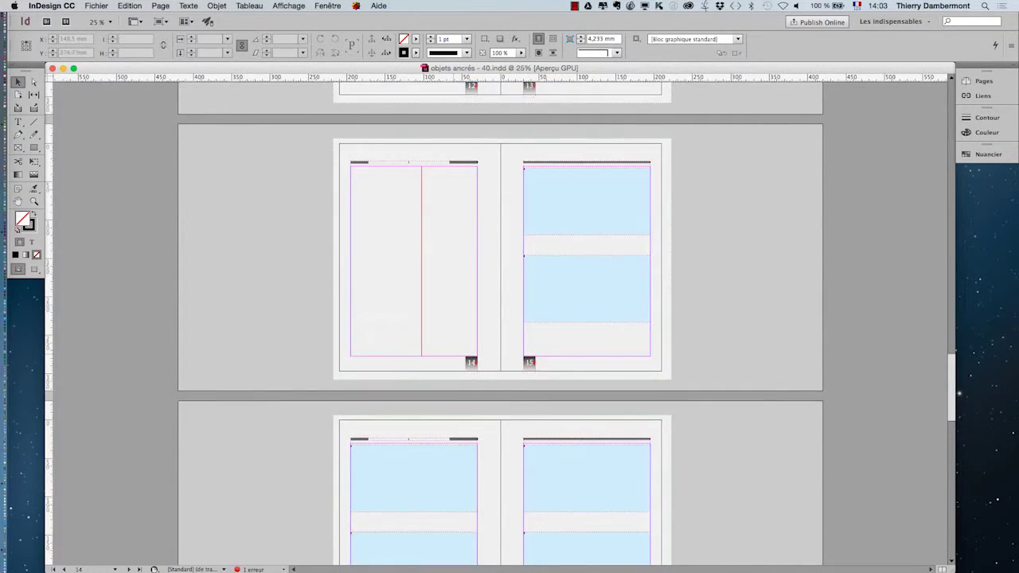
pyautogui.scroll(2, 303, 255)
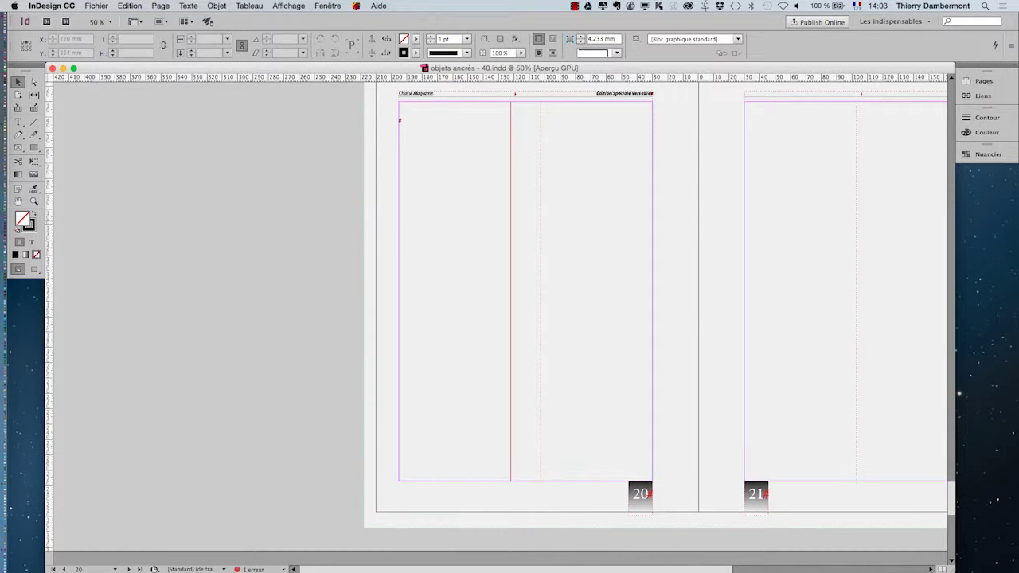
pyautogui.scroll(5, 500, 318)
pyautogui.hscroll(3, 500, 319)
pyautogui.scroll(5, 500, 318)
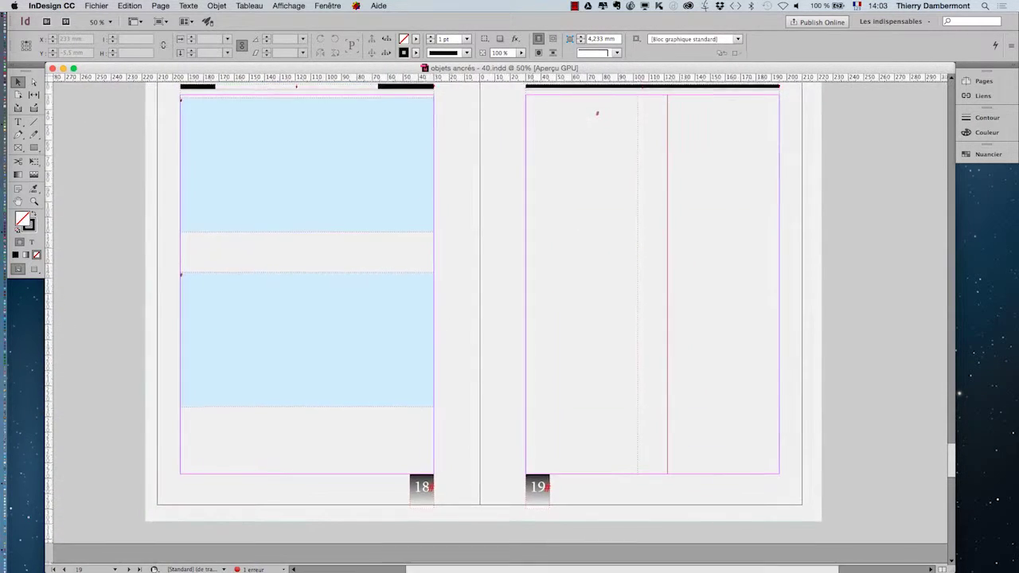
pyautogui.scroll(-7, 500, 319)
pyautogui.hscroll(-3, 500, 319)
pyautogui.scroll(-8, 500, 318)
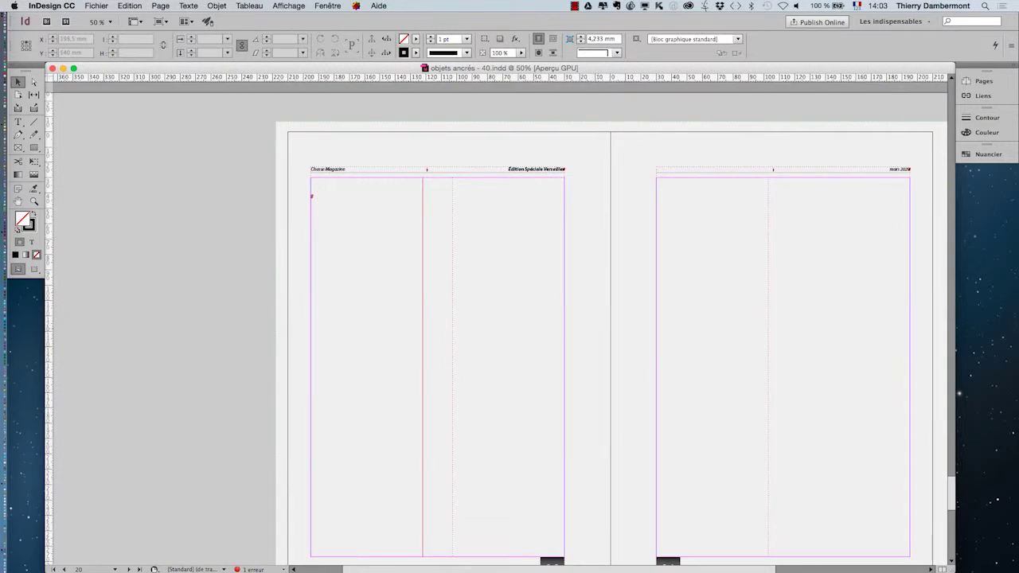
pyautogui.hscroll(2, 500, 319)
pyautogui.scroll(1, 500, 318)
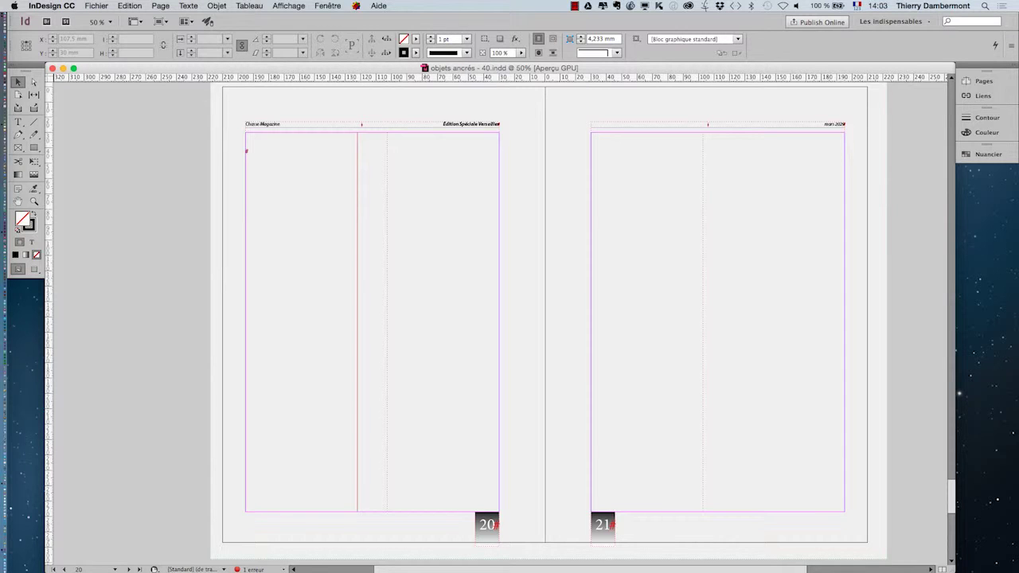
# Compare the spread of pages 20 and 21 in Normal and Preview screen modes, leaving it in Preview
pyautogui.click(34, 269)
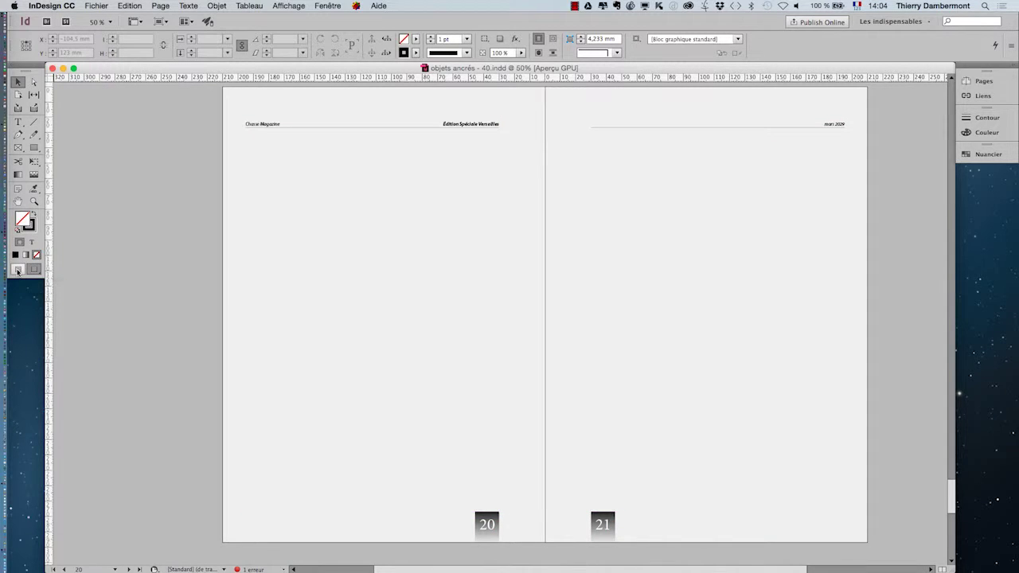
pyautogui.click(17, 271)
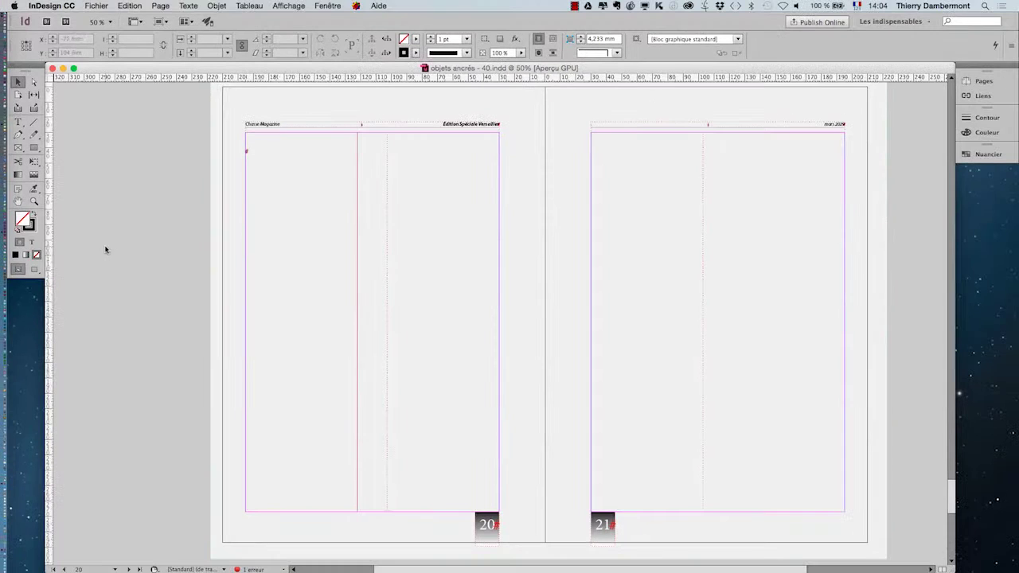
pyautogui.click(34, 270)
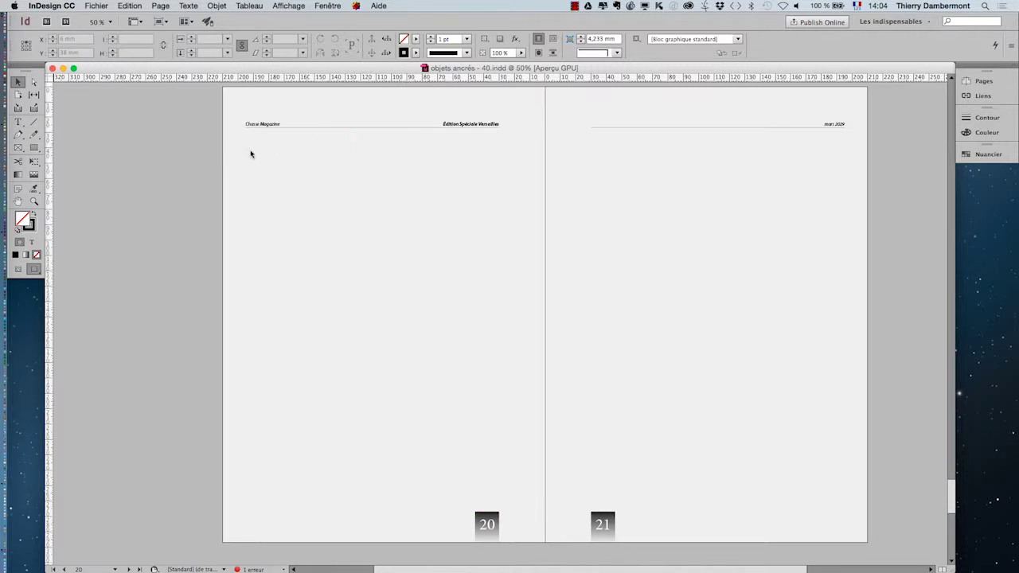
# Switch the spread to Normal screen mode, make images flottantes the active layer and lock all the other layers
pyautogui.click(18, 270)
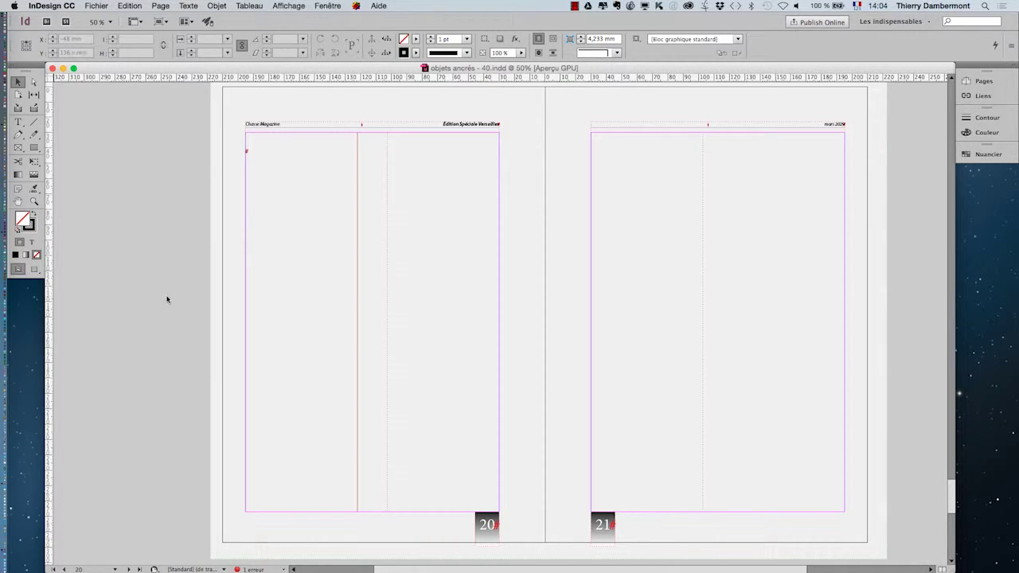
pyautogui.click(330, 4)
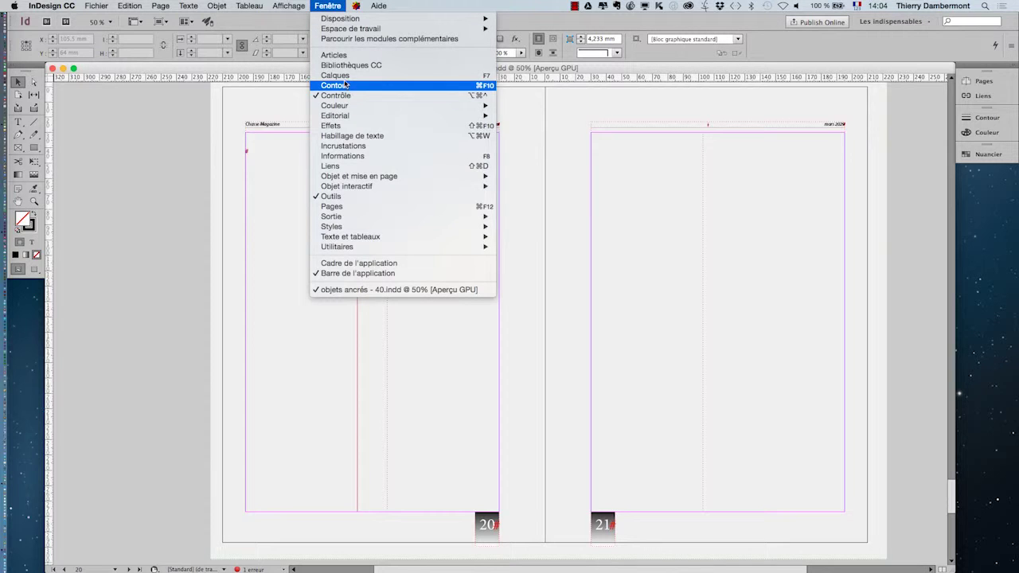
pyautogui.click(338, 83)
pyautogui.moveTo(384, 211); pyautogui.dragTo(578, 132)
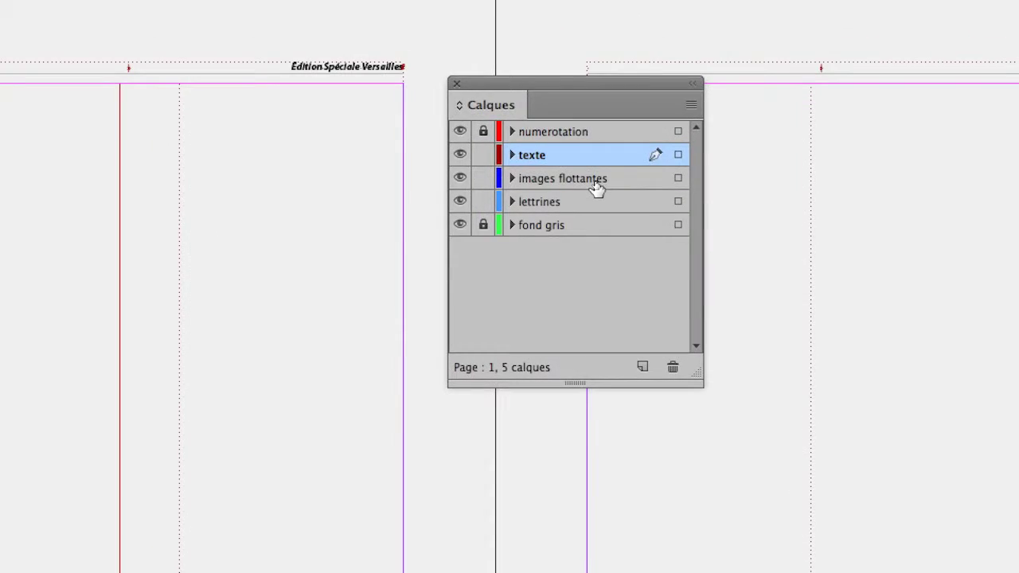
pyautogui.click(594, 182)
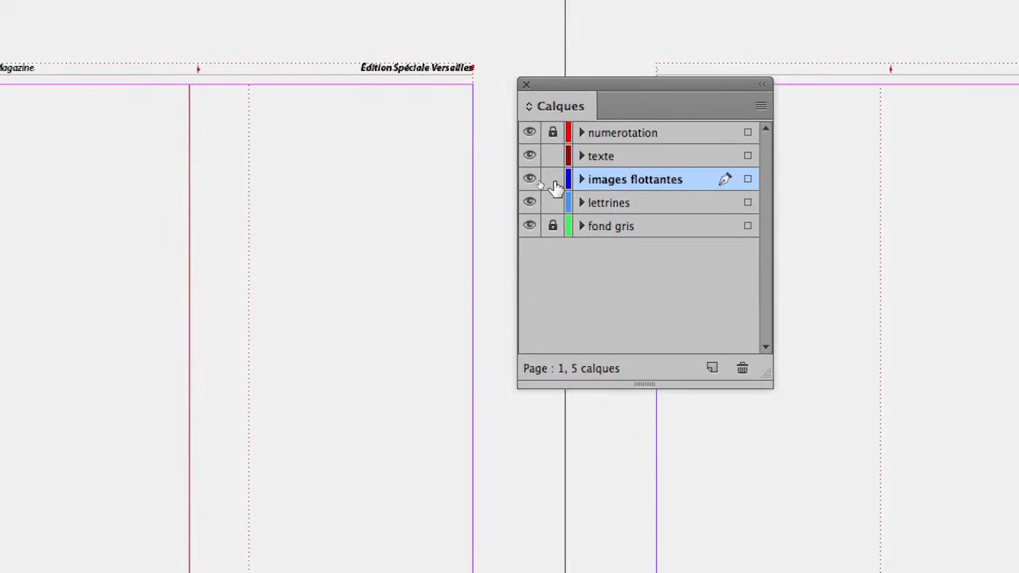
pyautogui.keyDown('alt'); pyautogui.click(555, 184); pyautogui.keyUp('alt')
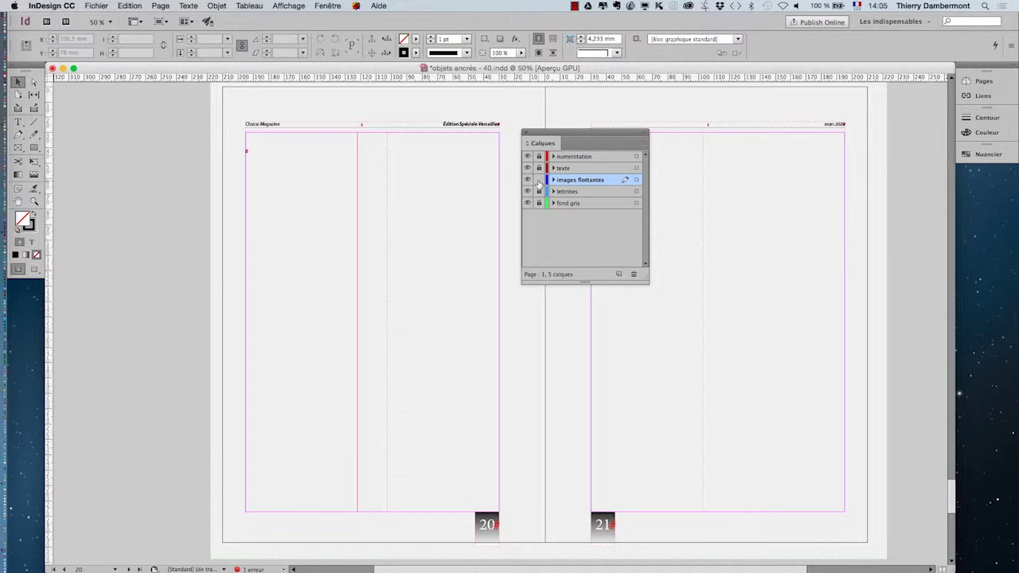
# Return the spread to Preview screen mode and move the floating layer list to the outer edge of page 21
pyautogui.click(33, 270)
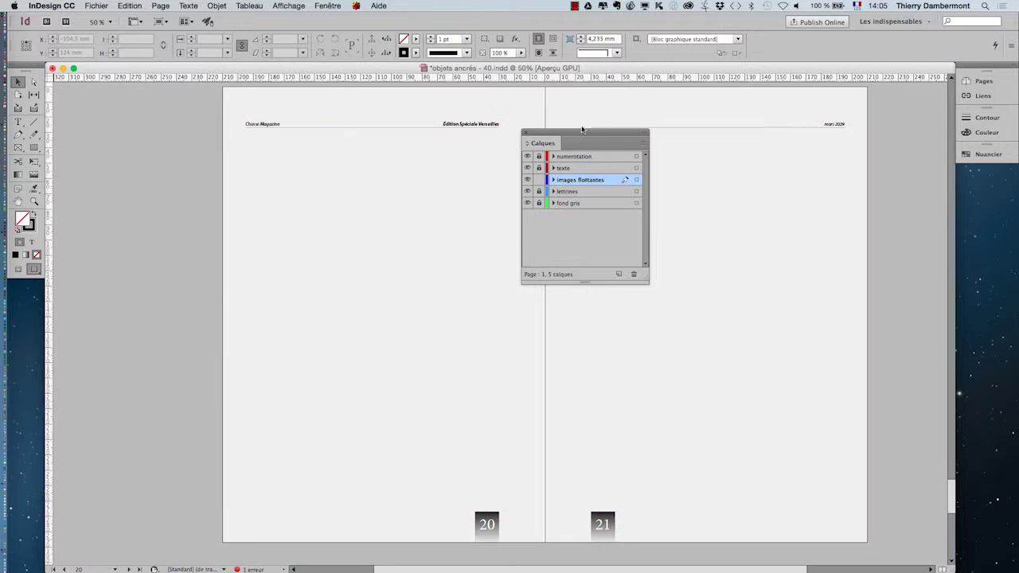
pyautogui.moveTo(539, 137); pyautogui.dragTo(817, 185)
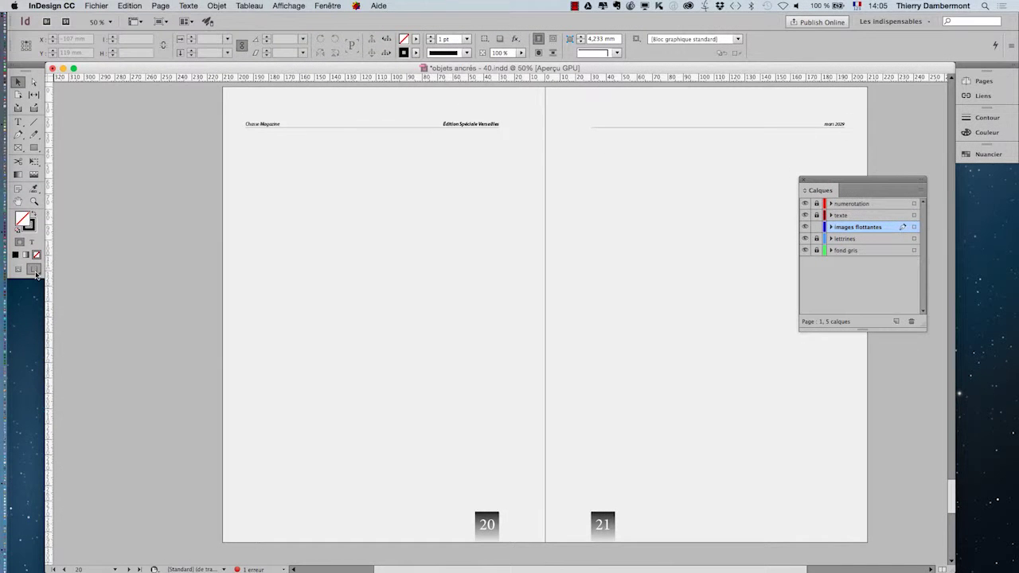
pyautogui.click(5, 266)
pyautogui.click(34, 269)
# Load the dragon, loutre, renard and zèbre "ancienne gravure" JPGs for placement from the folder "les objets ancrés dans InDesign (jour 3)"
pyautogui.click(96, 6)
pyautogui.click(127, 143)
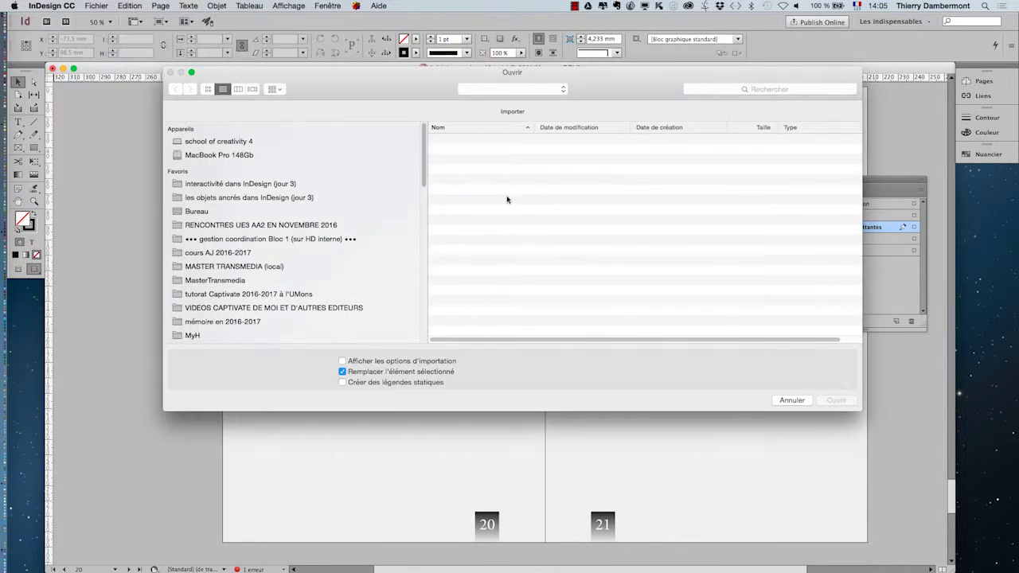
pyautogui.click(507, 163)
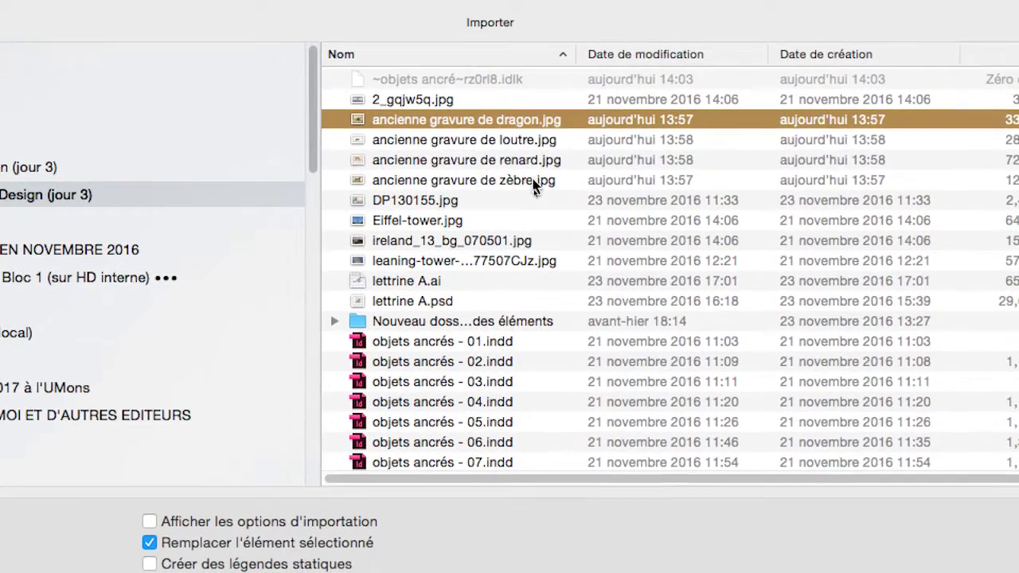
pyautogui.keyDown('shift'); pyautogui.click(537, 219); pyautogui.keyUp('shift')
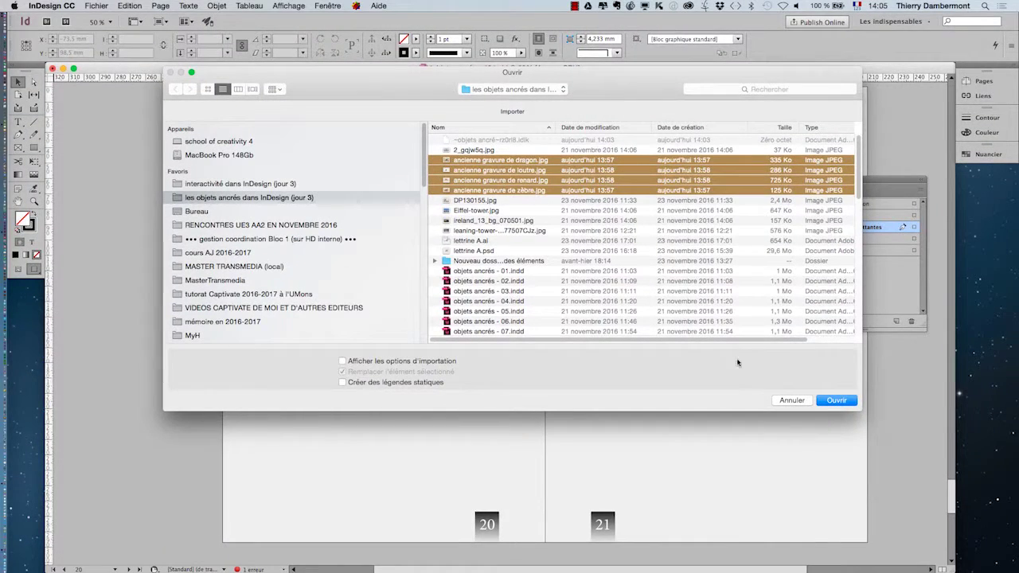
pyautogui.click(836, 401)
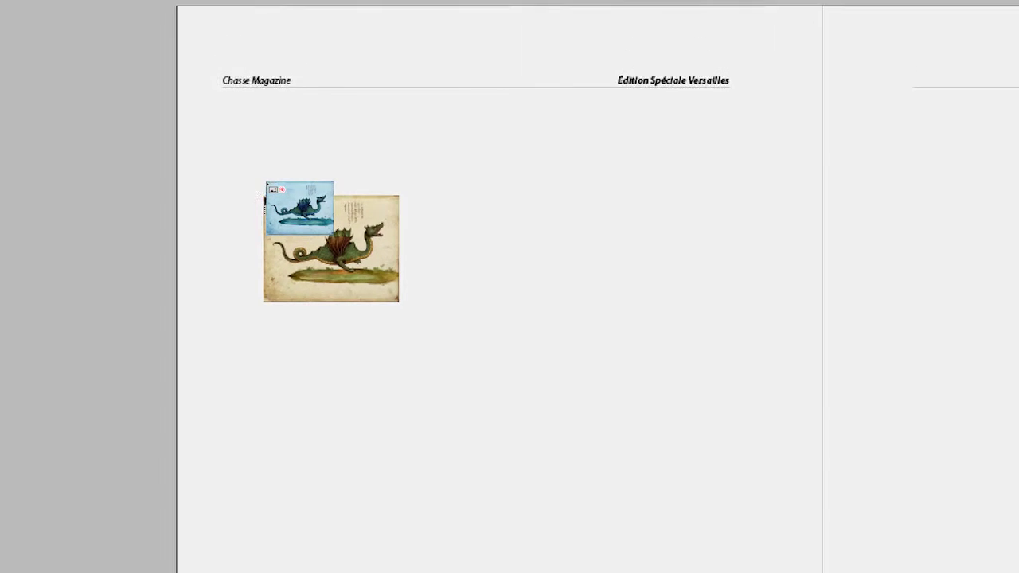
# Draw a two-by-two placement grid about 103 × 76.5 mm for the four loaded engravings in the upper part of page 20
pyautogui.moveTo(308, 224); pyautogui.dragTo(530, 375)
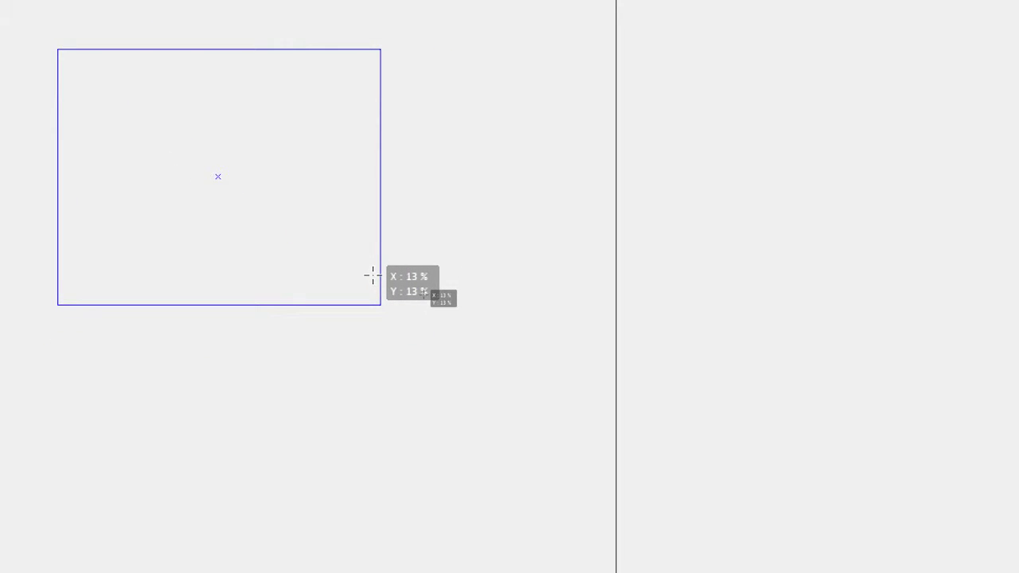
pyautogui.moveTo(373, 275); pyautogui.dragTo(374, 277)
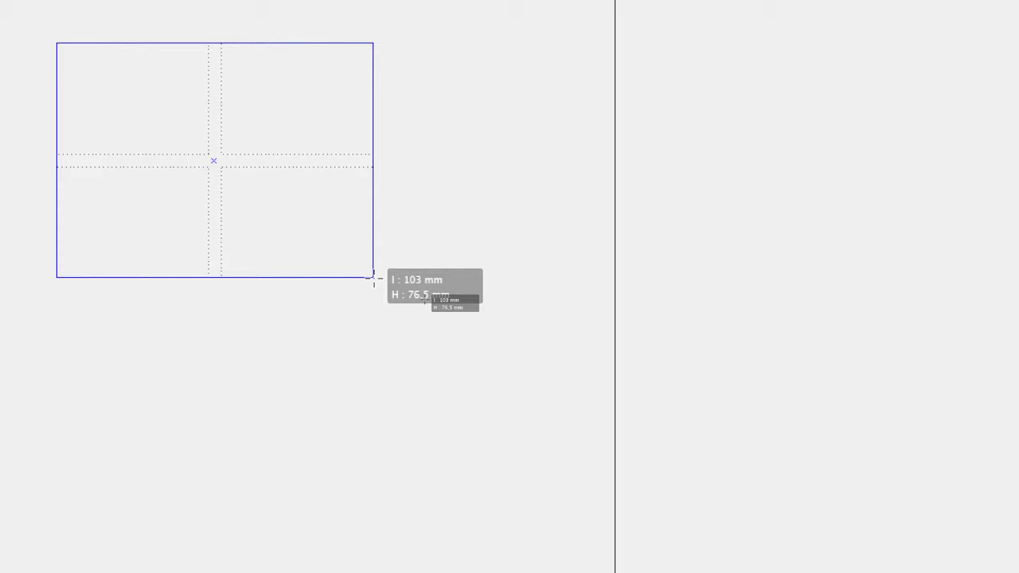